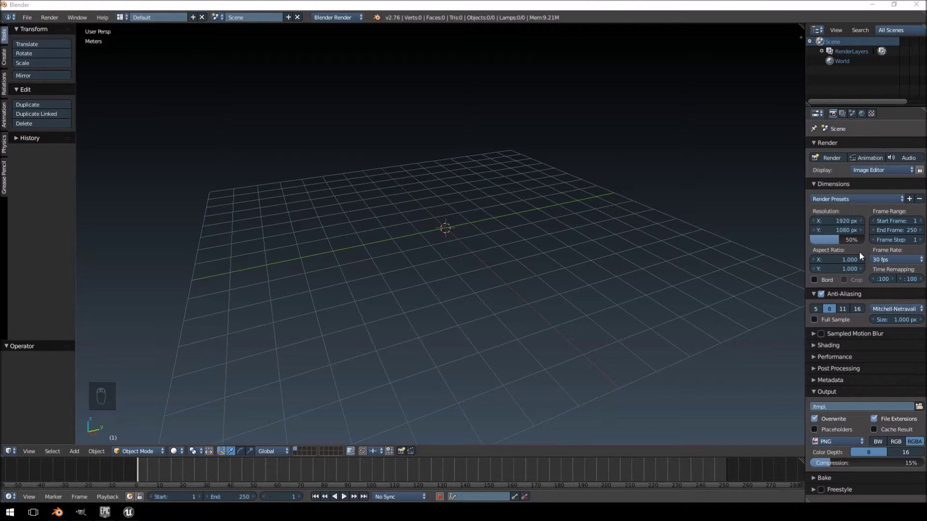
Add a mesh cube to the Blender scene
{"action": "left_click_drag", "start_coordinate": [802, 217], "coordinate": [777, 217]}
{"action": "key", "text": "shift+a"}
{"action": "mouse_move", "coordinate": [473, 218]}
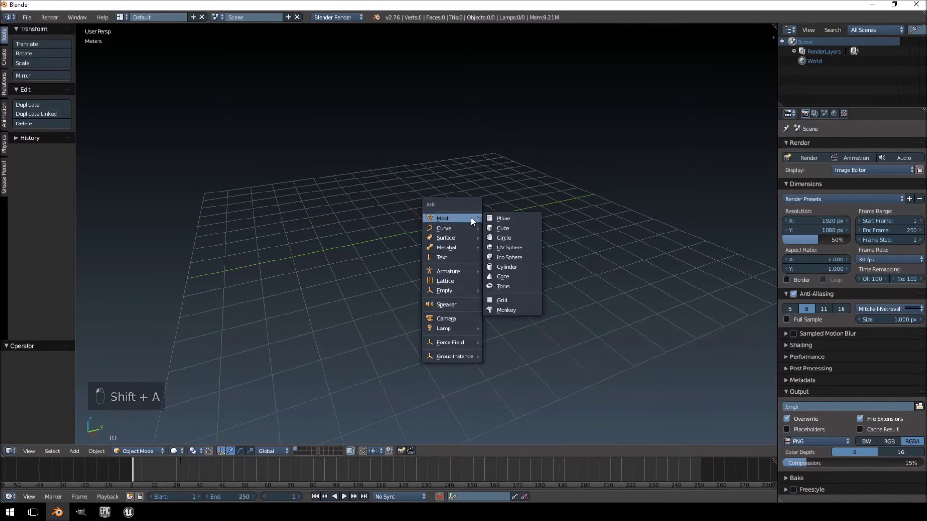
{"action": "left_click", "coordinate": [503, 228]}
{"action": "middle_click_drag", "start_coordinate": [512, 234], "coordinate": [492, 238]}
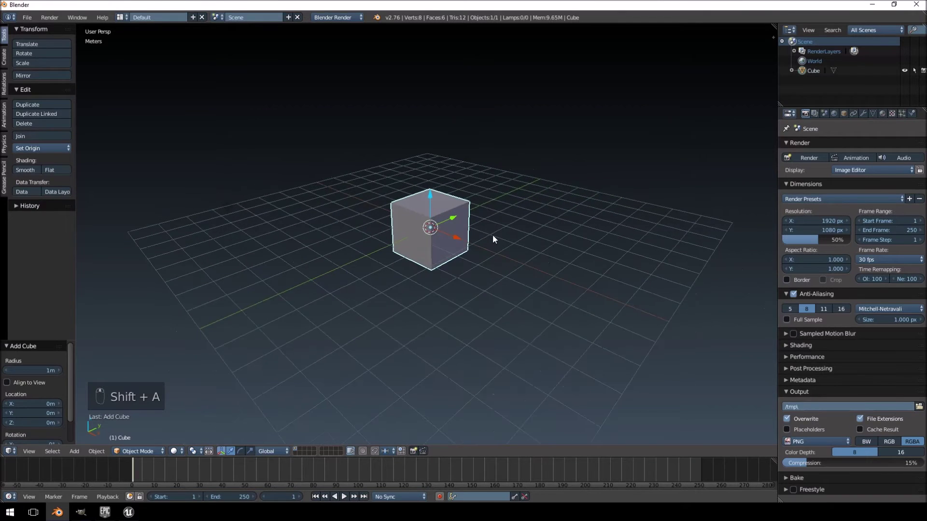
{"action": "scroll", "coordinate": [493, 238], "scroll_direction": "up", "scroll_amount": 3}
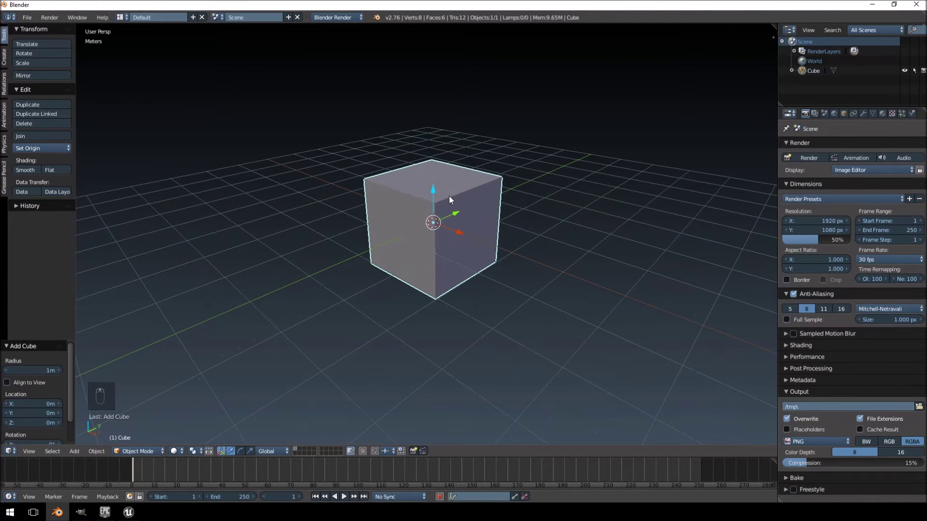
{"action": "middle_click_drag", "start_coordinate": [454, 199], "coordinate": [421, 189]}
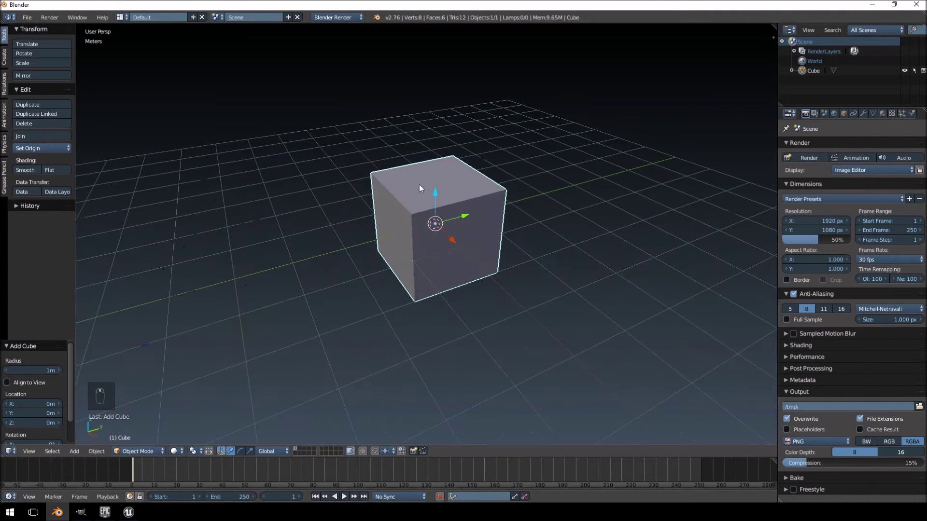
Create a new material on the cube named GREEN with a green diffuse colour
{"action": "left_click", "coordinate": [883, 113]}
{"action": "left_click_drag", "start_coordinate": [851, 157], "coordinate": [850, 189]}
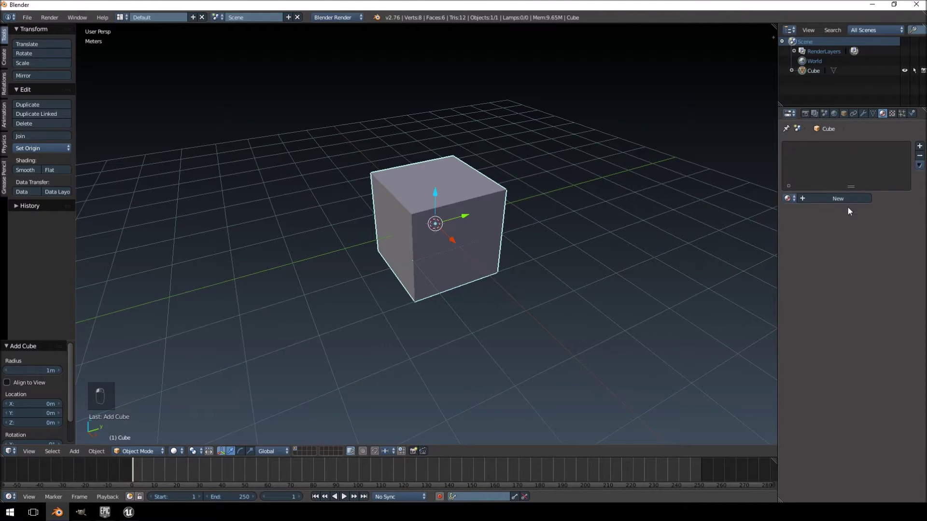
{"action": "left_click", "coordinate": [837, 198]}
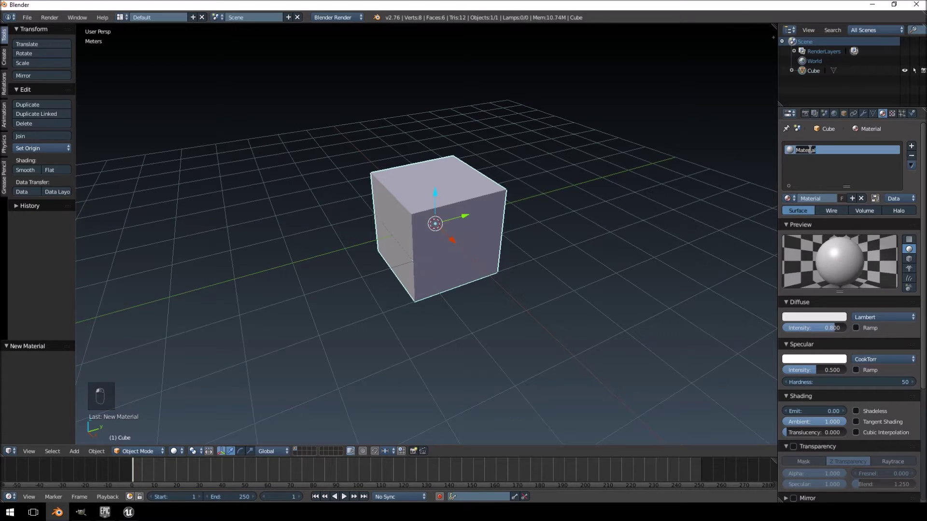
{"action": "type", "text": "GREEN"}
{"action": "key", "text": "Return"}
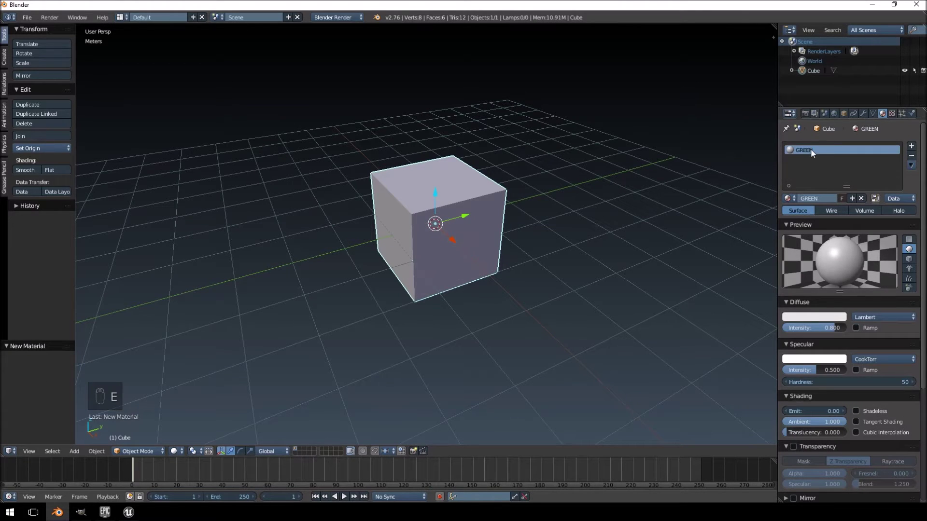
{"action": "left_click", "coordinate": [807, 317]}
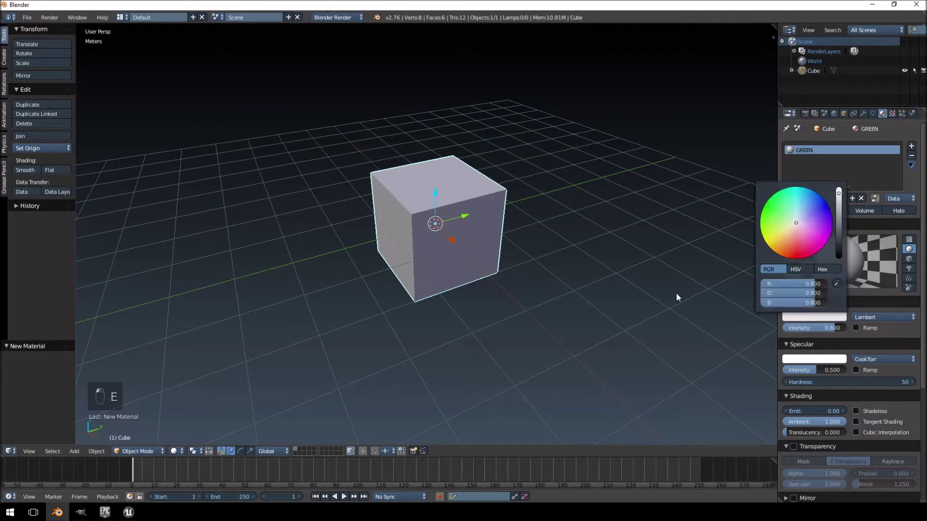
{"action": "left_click", "coordinate": [813, 318]}
{"action": "left_click", "coordinate": [771, 197]}
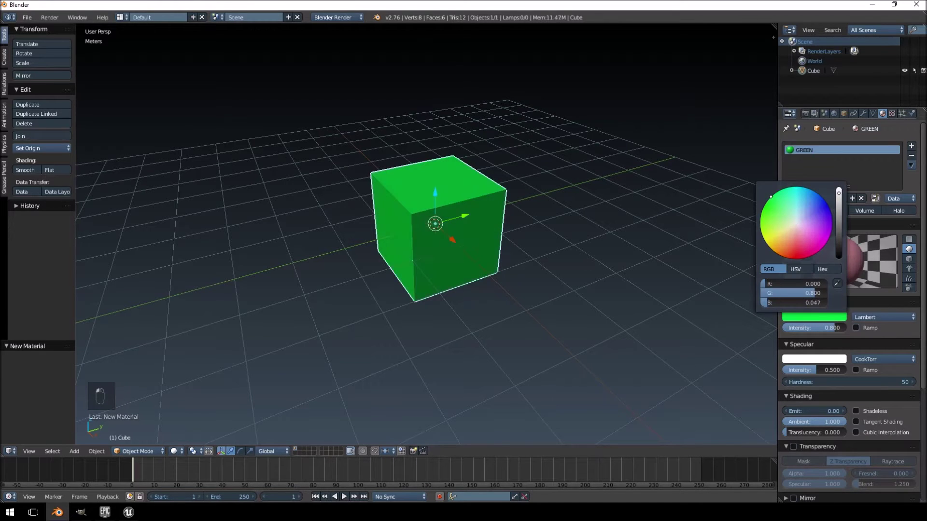
Add a second material slot holding a new material named RED with a red diffuse colour
{"action": "left_click", "coordinate": [911, 146]}
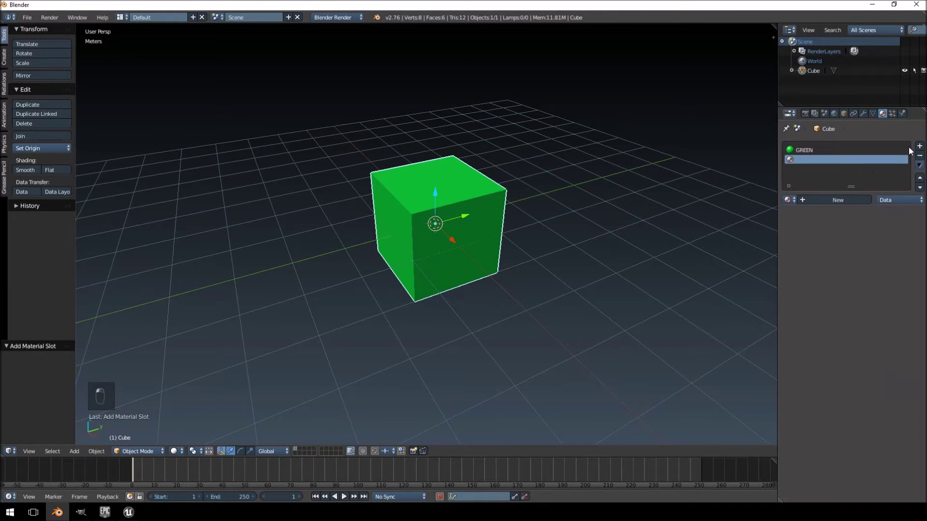
{"action": "left_click", "coordinate": [843, 200]}
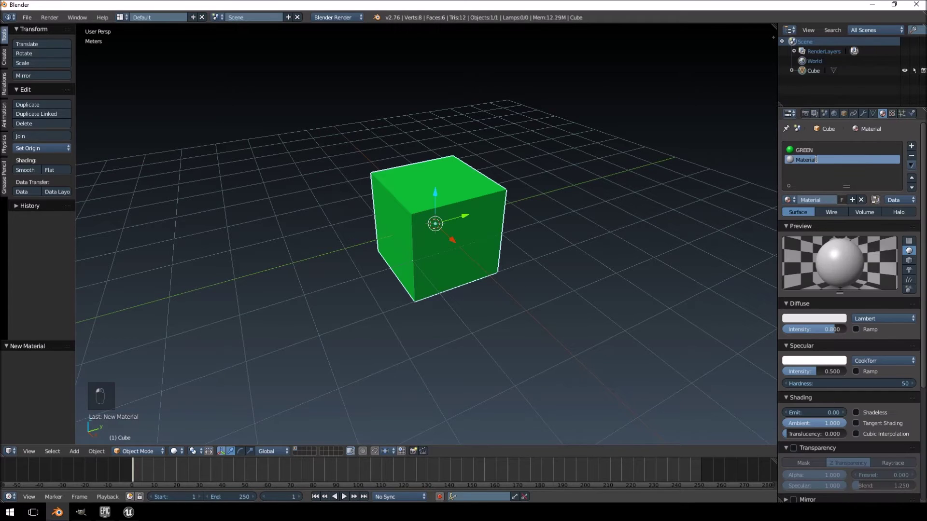
{"action": "double_click", "coordinate": [816, 159]}
{"action": "type", "text": "RED"}
{"action": "left_click", "coordinate": [811, 318]}
{"action": "left_click", "coordinate": [797, 256]}
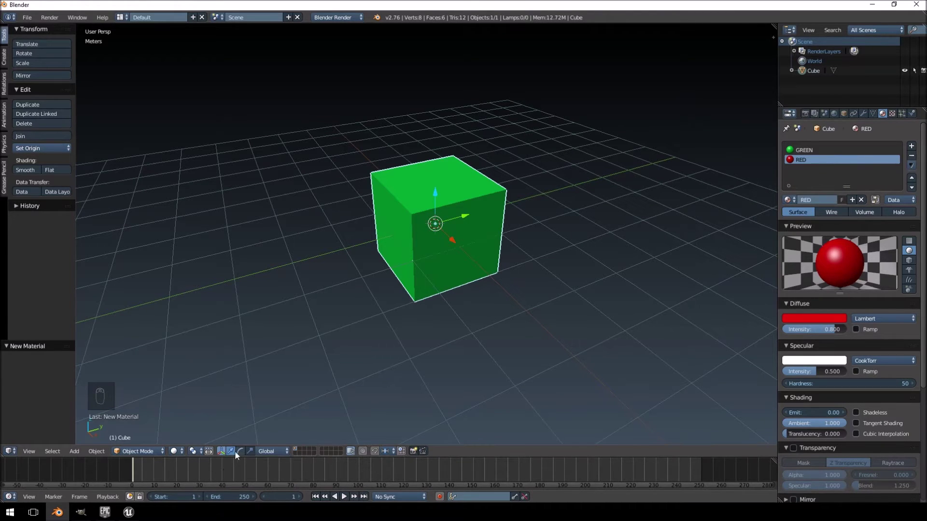
In Edit Mode with face select, select four of the cube's faces: right, top, front and one more
{"action": "middle_click_drag", "start_coordinate": [428, 193], "coordinate": [461, 162]}
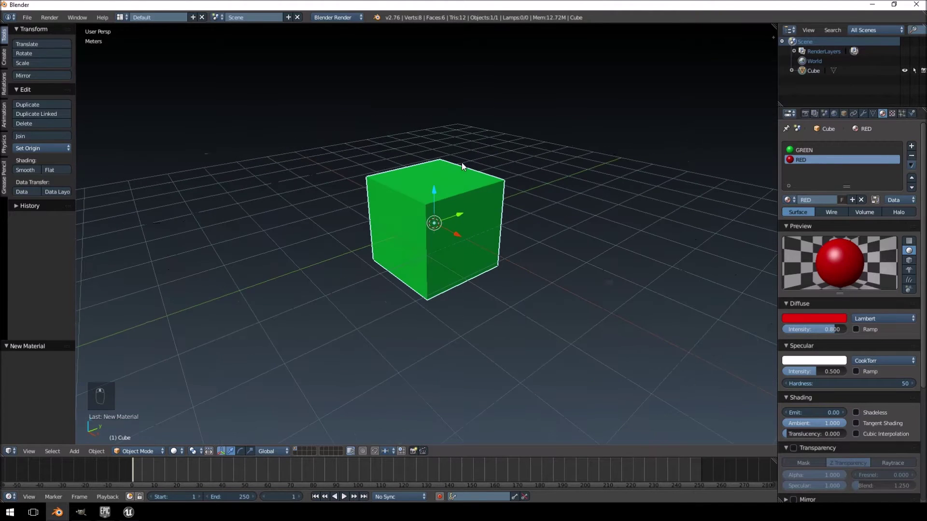
{"action": "key", "text": "Tab"}
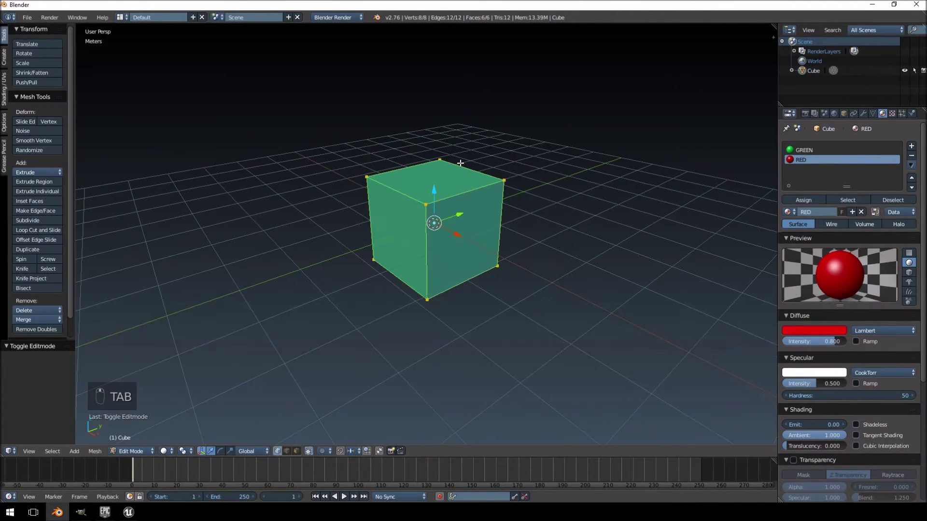
{"action": "left_click", "coordinate": [296, 452]}
{"action": "middle_click_drag", "start_coordinate": [295, 447], "coordinate": [289, 441]}
{"action": "middle_click_drag", "start_coordinate": [443, 218], "coordinate": [427, 239]}
{"action": "right_click", "coordinate": [463, 213]}
{"action": "right_click", "coordinate": [437, 205], "text": "shift"}
{"action": "middle_click_drag", "start_coordinate": [437, 204], "coordinate": [546, 172]}
{"action": "right_click", "coordinate": [428, 244], "text": "shift"}
{"action": "middle_click_drag", "start_coordinate": [428, 243], "coordinate": [327, 310]}
{"action": "right_click", "coordinate": [423, 231], "text": "shift"}
Assign the RED material to the selected faces, then return to Object Mode and check the colours
{"action": "left_click", "coordinate": [799, 160]}
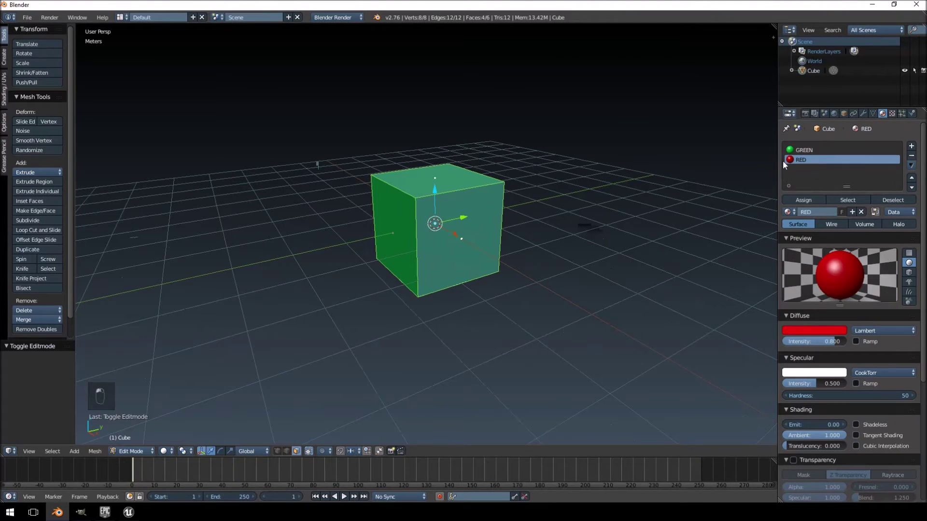
{"action": "left_click", "coordinate": [802, 199]}
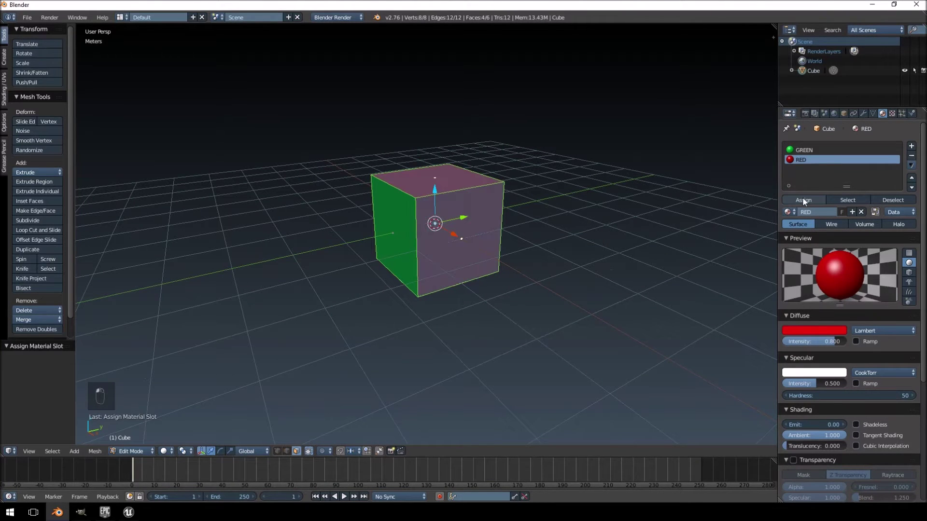
{"action": "middle_click_drag", "start_coordinate": [489, 145], "coordinate": [444, 141]}
{"action": "key", "text": "Tab"}
{"action": "scroll", "coordinate": [515, 190], "scroll_direction": "up", "scroll_amount": 4}
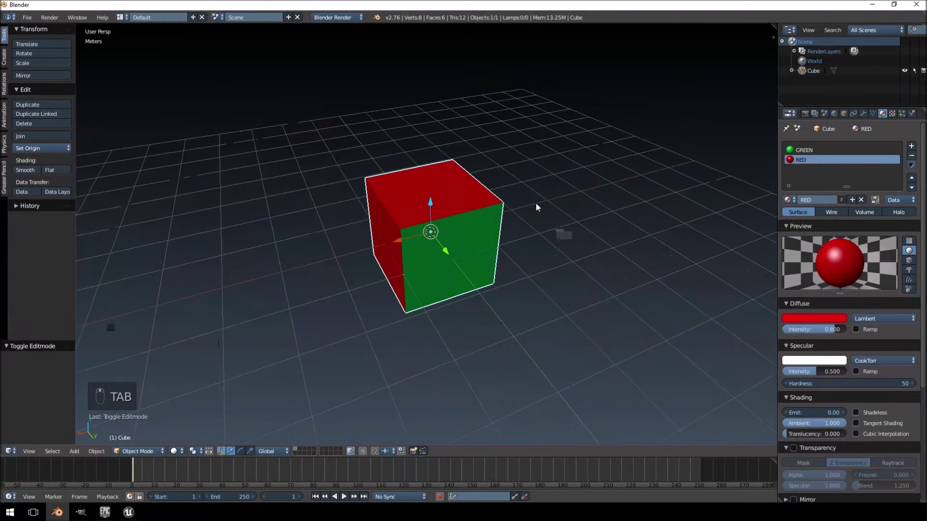
{"action": "middle_click_drag", "start_coordinate": [476, 199], "coordinate": [603, 208]}
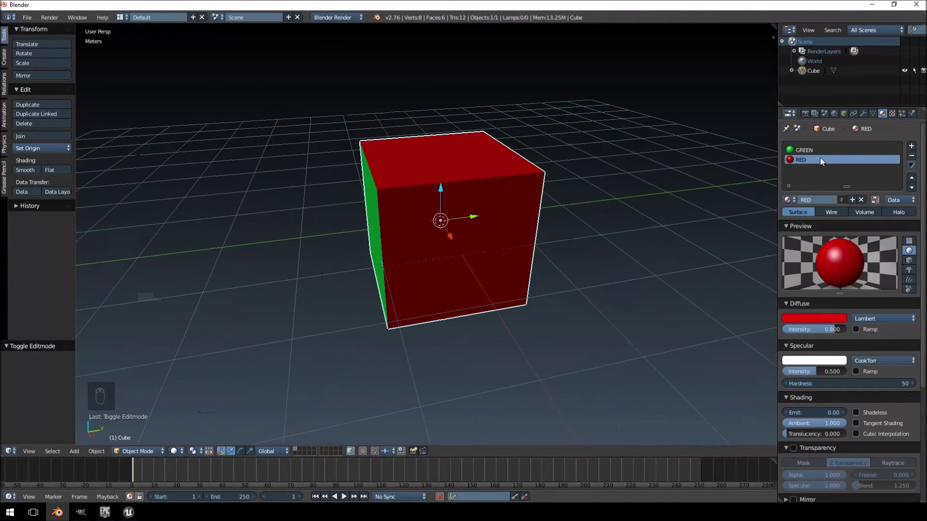
{"action": "middle_click_drag", "start_coordinate": [443, 161], "coordinate": [431, 181]}
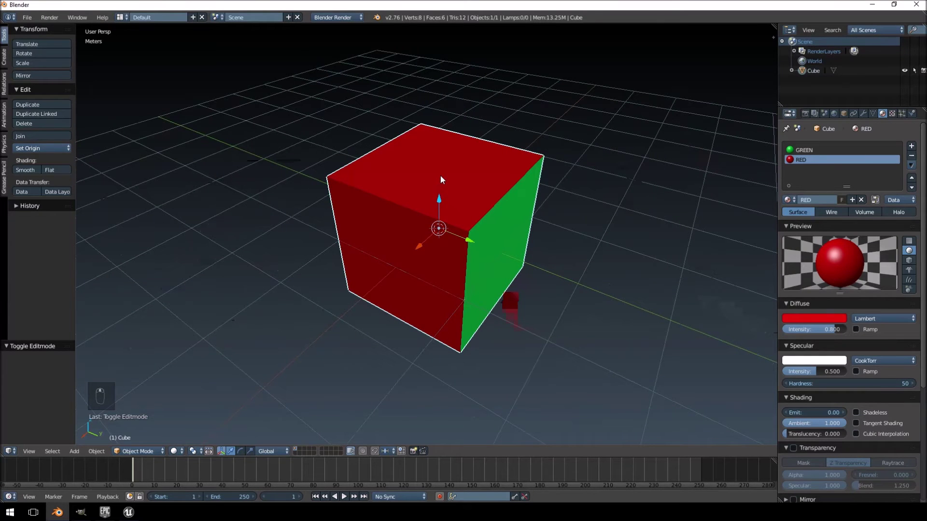
{"action": "left_click", "coordinate": [27, 17]}
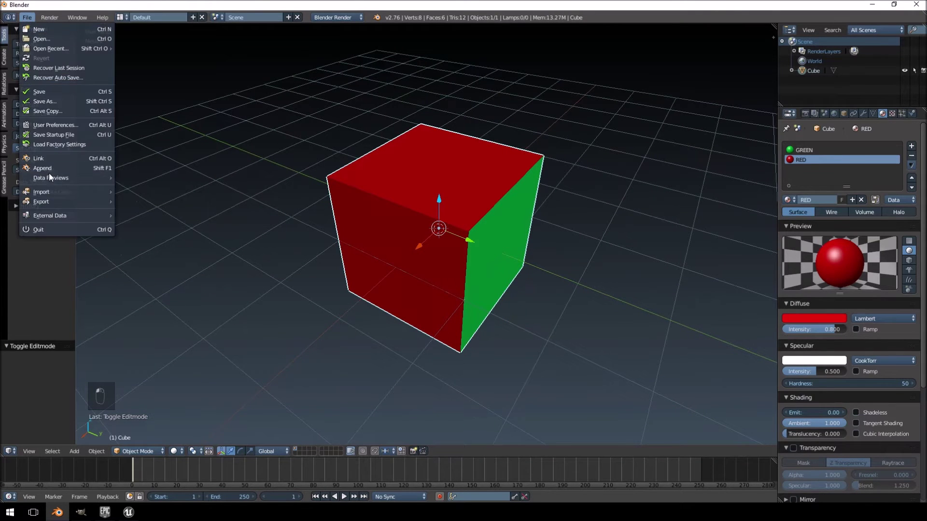
Export the cube as FBX, overwriting 2_MATERIALS.fbx on the E: drive
{"action": "mouse_move", "coordinate": [53, 201]}
{"action": "left_click", "coordinate": [140, 221]}
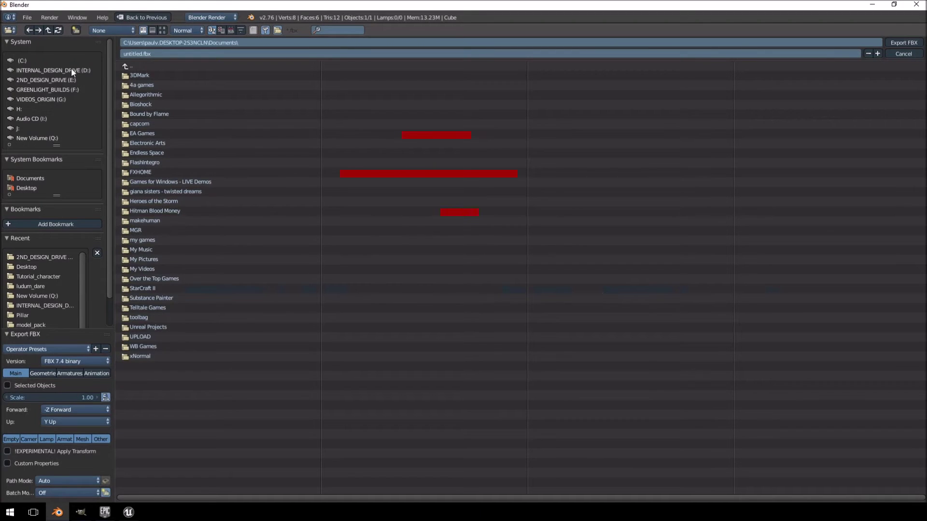
{"action": "left_click", "coordinate": [53, 81]}
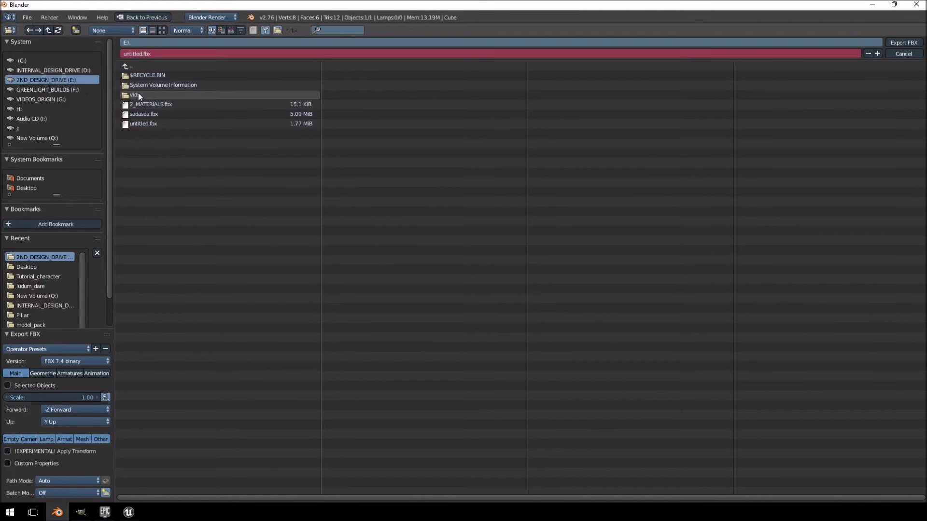
{"action": "left_click", "coordinate": [142, 104]}
{"action": "left_click", "coordinate": [903, 42]}
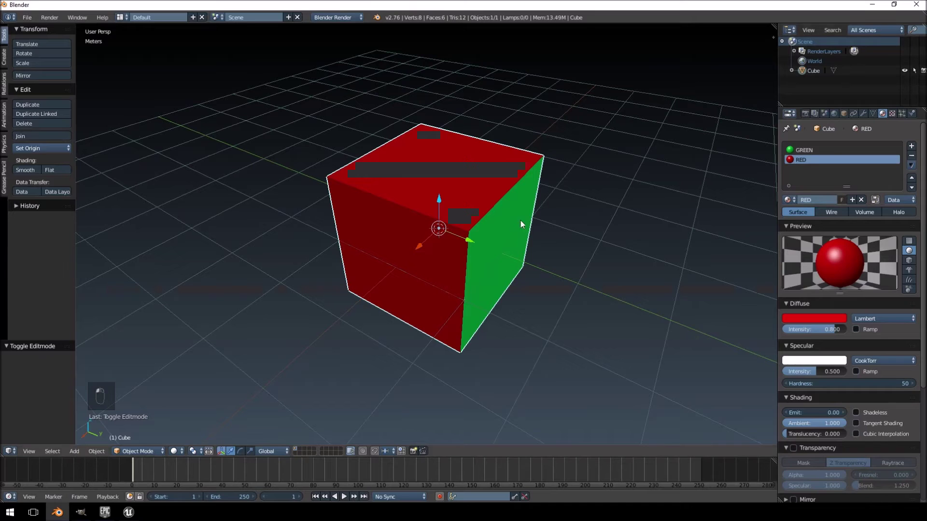
{"action": "middle_click_drag", "start_coordinate": [493, 272], "coordinate": [443, 222]}
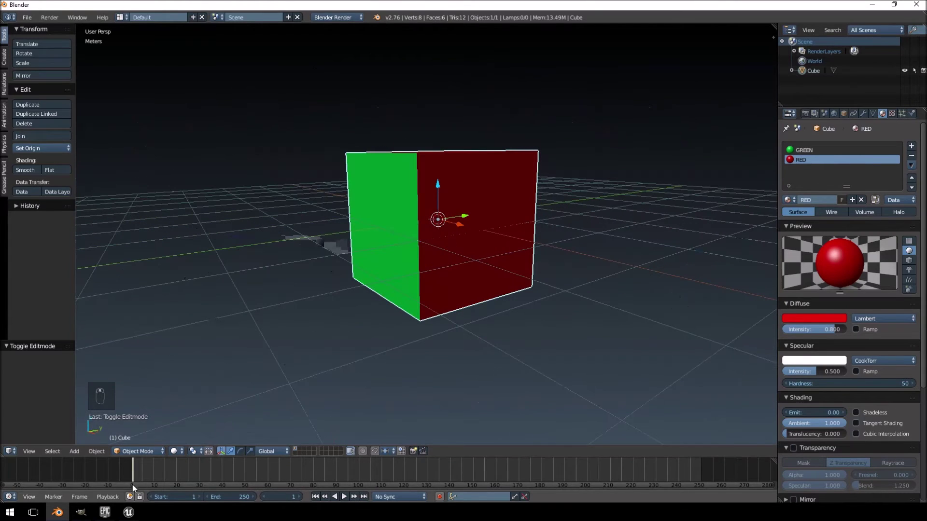
Import 2_MATERIALS.fbx into Unreal's FirstPersonBP folder and dismiss the import Message Log
{"action": "left_click", "coordinate": [128, 512]}
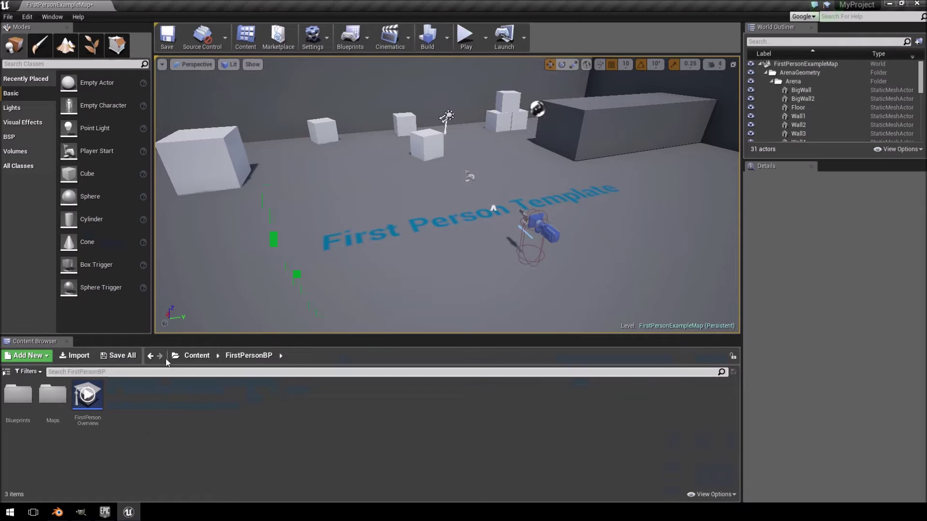
{"action": "left_click", "coordinate": [75, 357]}
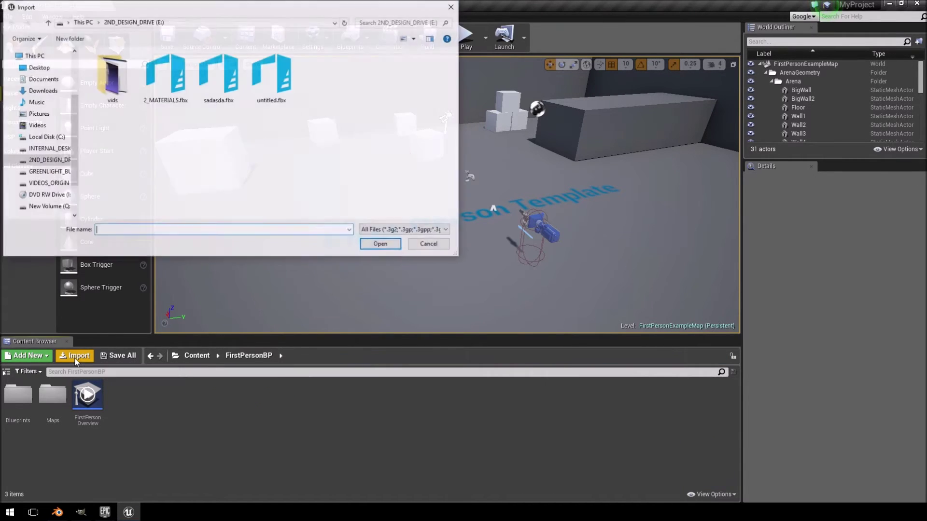
{"action": "double_click", "coordinate": [165, 73]}
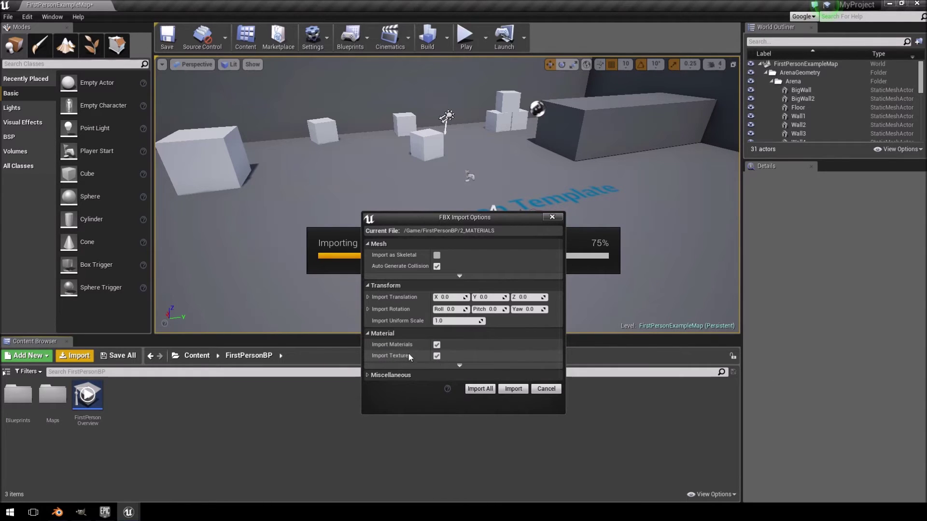
{"action": "left_click", "coordinate": [513, 389]}
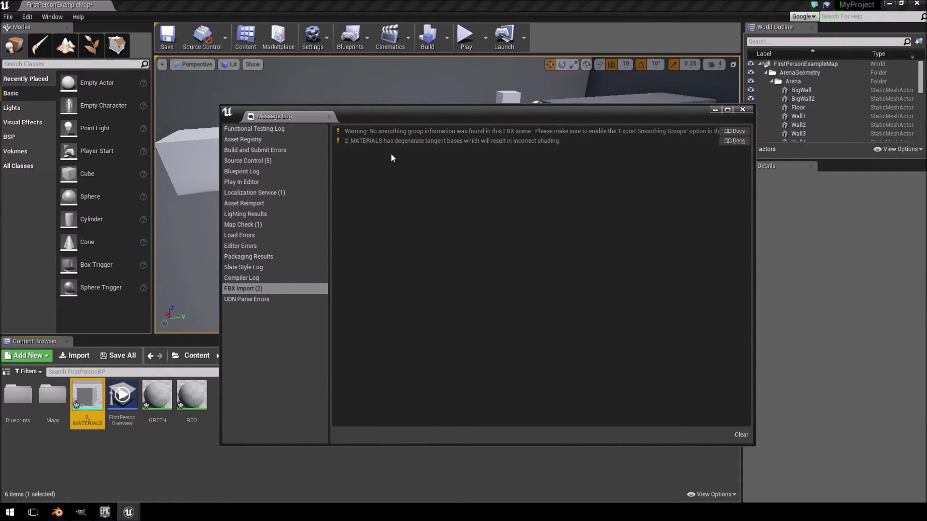
{"action": "left_click", "coordinate": [328, 116]}
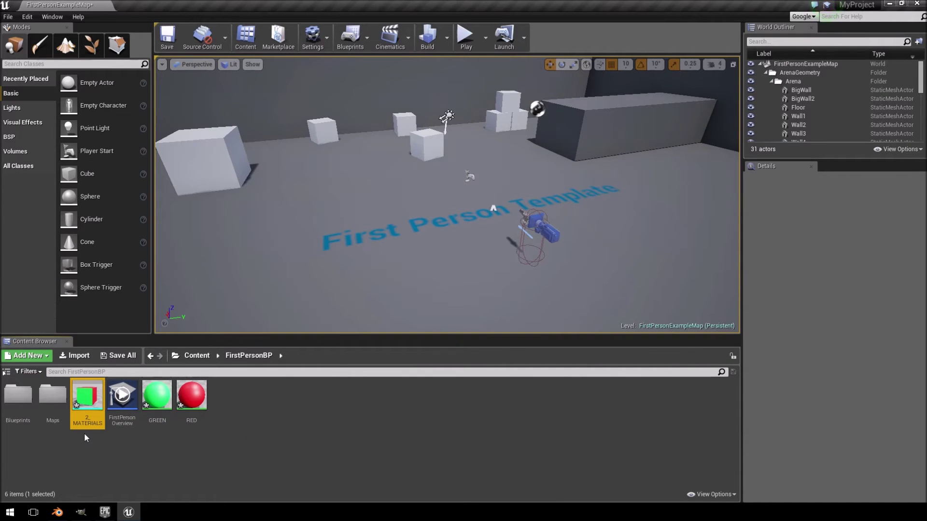
Open the 2_MATERIALS mesh, check its red and green faces, and open the GREEN material
{"action": "double_click", "coordinate": [97, 401]}
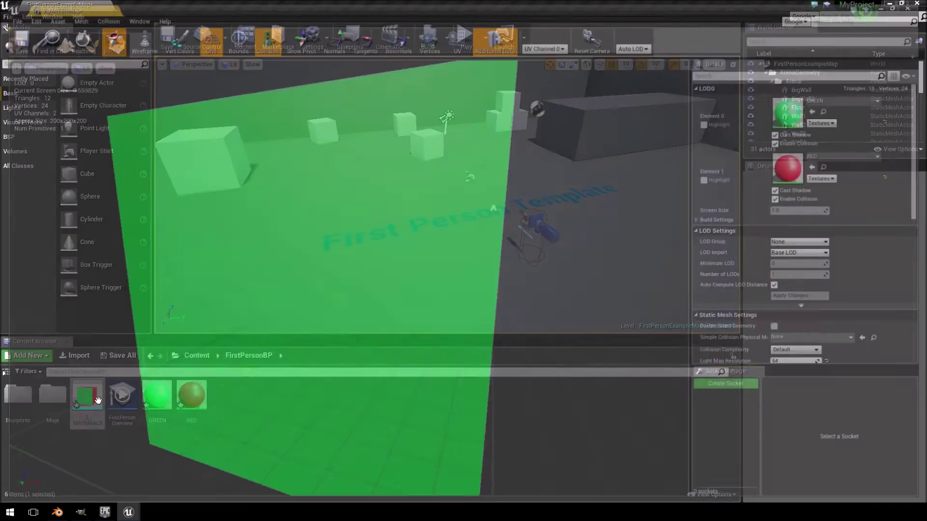
{"action": "left_click_drag", "start_coordinate": [196, 357], "coordinate": [63, 357]}
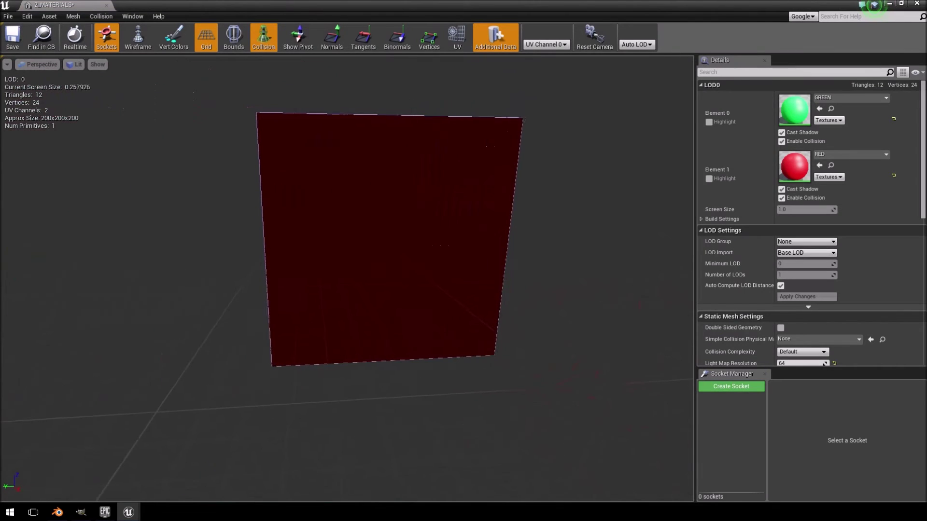
{"action": "left_click_drag", "start_coordinate": [338, 290], "coordinate": [406, 309]}
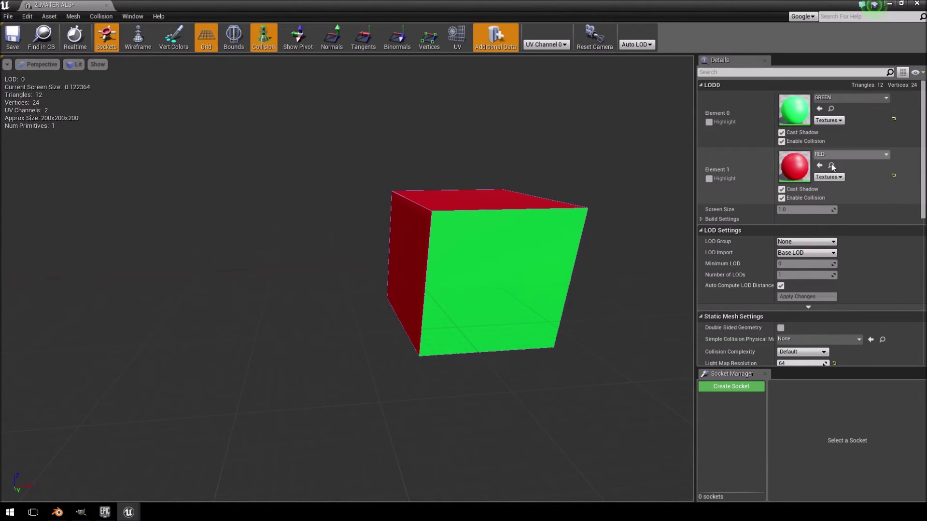
{"action": "double_click", "coordinate": [795, 111]}
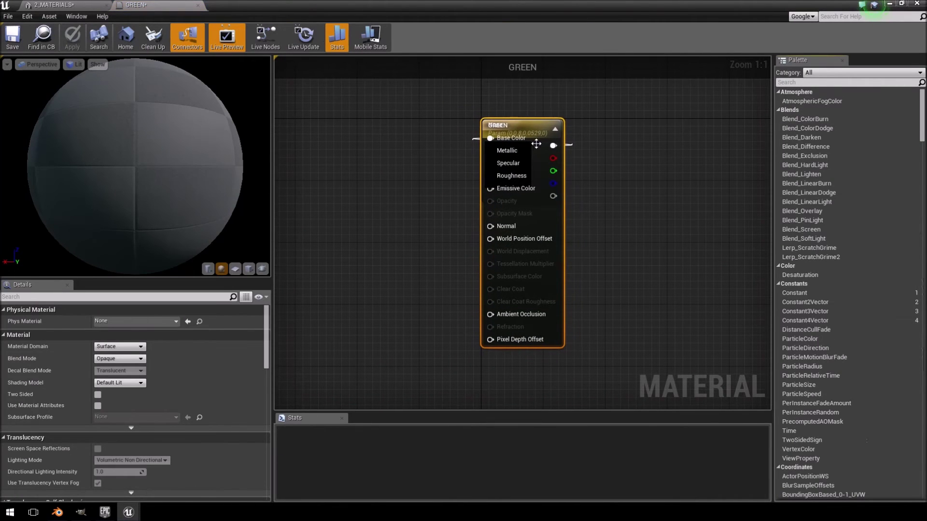
Change GREEN's colour parameter default to blue, apply and save, then return to the 2_MATERIALS mesh
{"action": "left_click_drag", "start_coordinate": [536, 144], "coordinate": [690, 144]}
{"action": "left_click", "coordinate": [506, 116]}
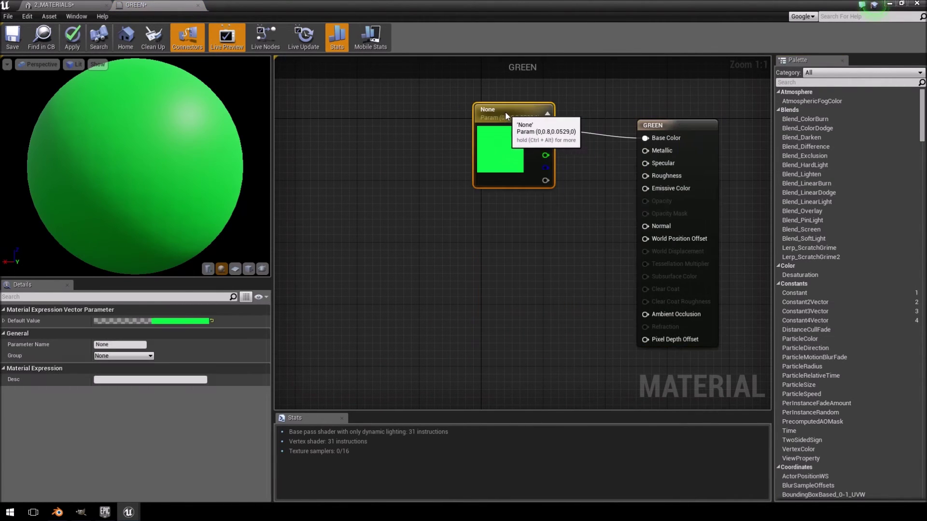
{"action": "left_click_drag", "start_coordinate": [506, 116], "coordinate": [498, 116]}
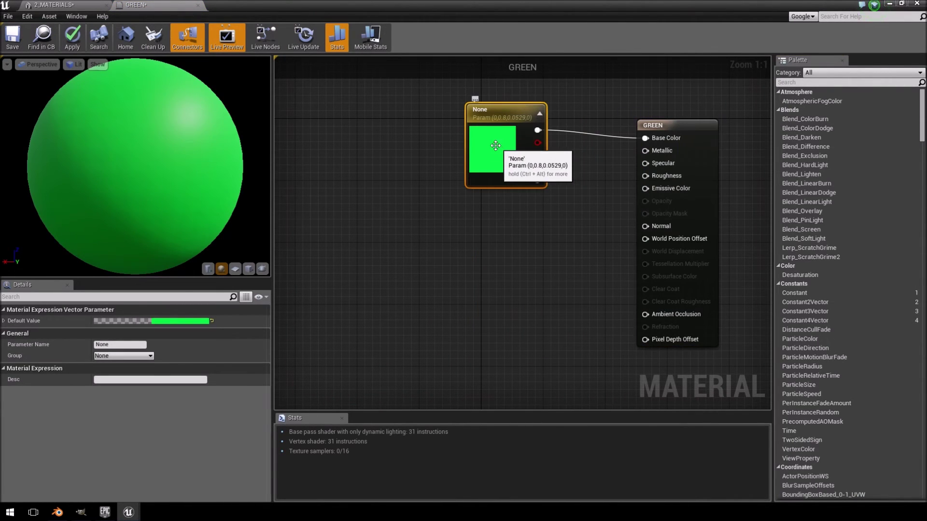
{"action": "left_click", "coordinate": [174, 321]}
{"action": "left_click_drag", "start_coordinate": [233, 326], "coordinate": [210, 325]}
{"action": "left_click", "coordinate": [317, 496]}
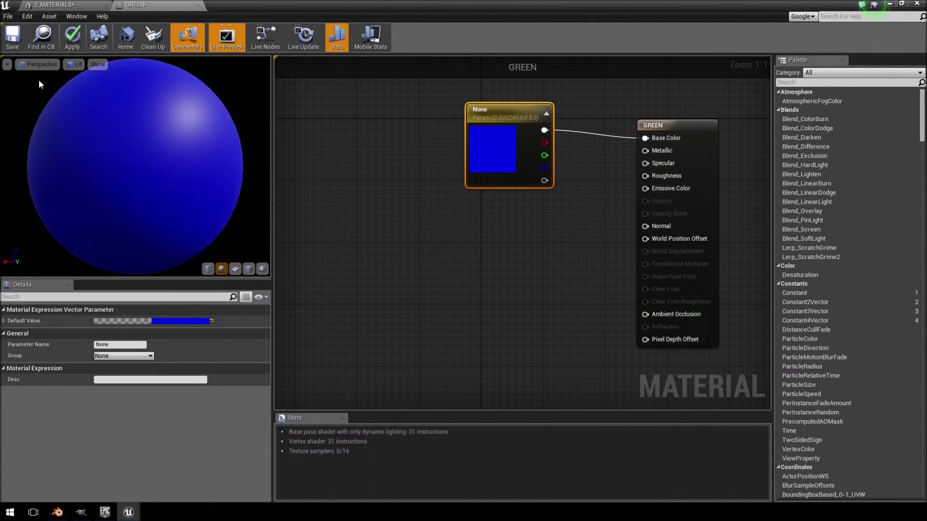
{"action": "left_click", "coordinate": [72, 37]}
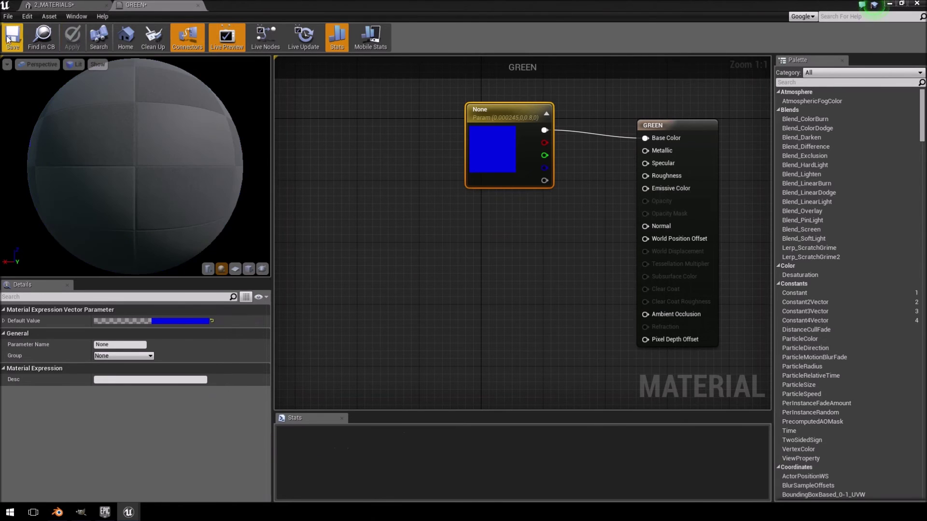
{"action": "left_click", "coordinate": [8, 40]}
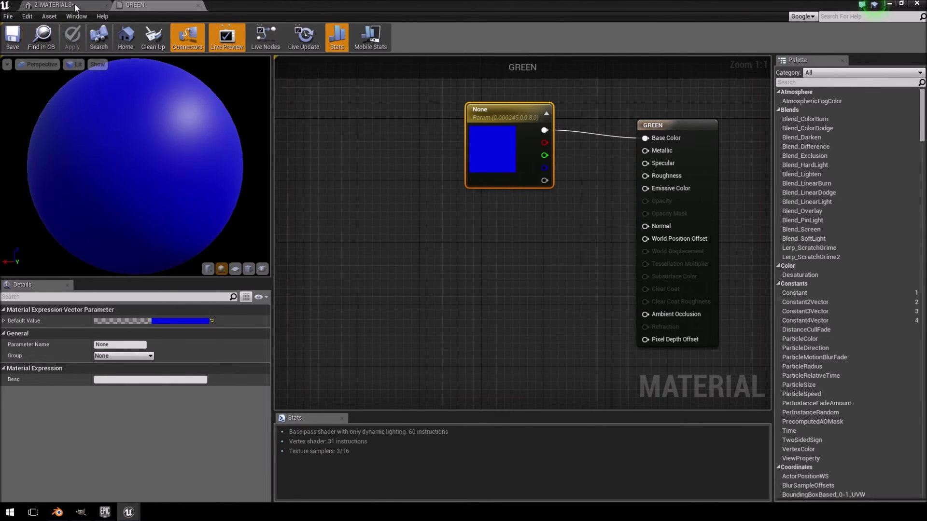
{"action": "left_click", "coordinate": [66, 4]}
{"action": "mouse_move", "coordinate": [450, 216]}
{"action": "left_mouse_down"}
{"action": "mouse_move", "coordinate": [435, 217]}
{"action": "mouse_move", "coordinate": [450, 215]}
{"action": "left_mouse_up"}
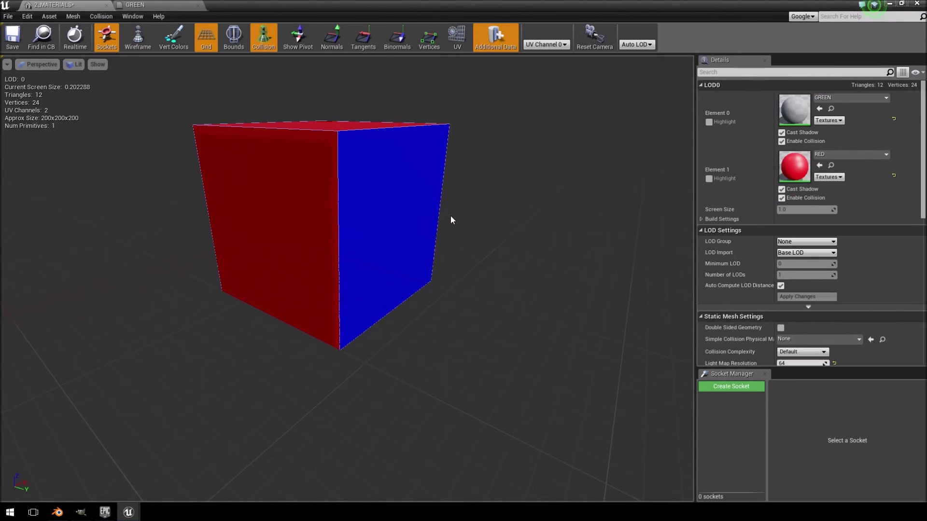